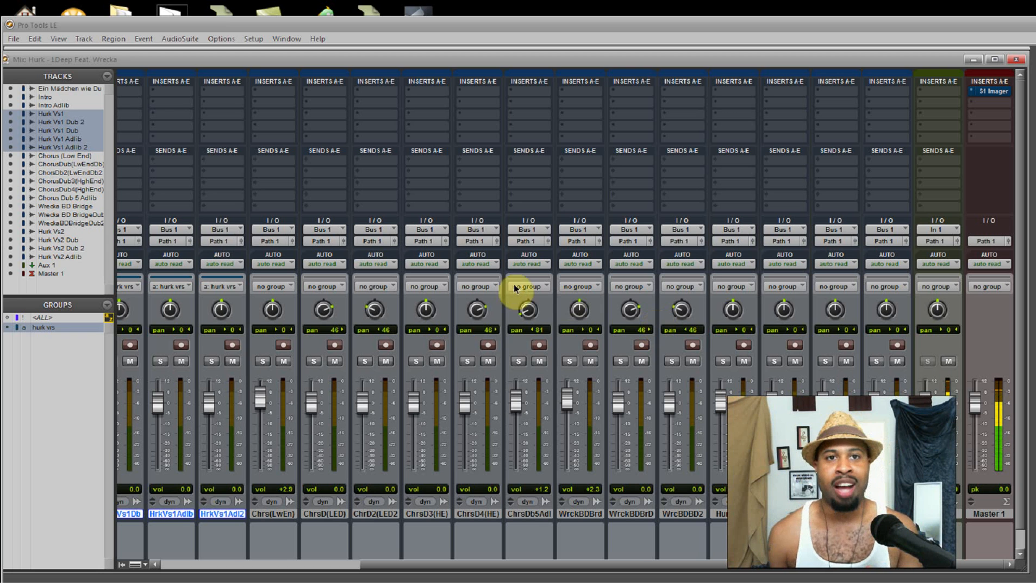
# - Try the Master 1 fader at about +5.7 dB and about -6.4 dB, and reset it to 0.0 dB
pyautogui.moveTo(981, 409); pyautogui.dragTo(976, 397)
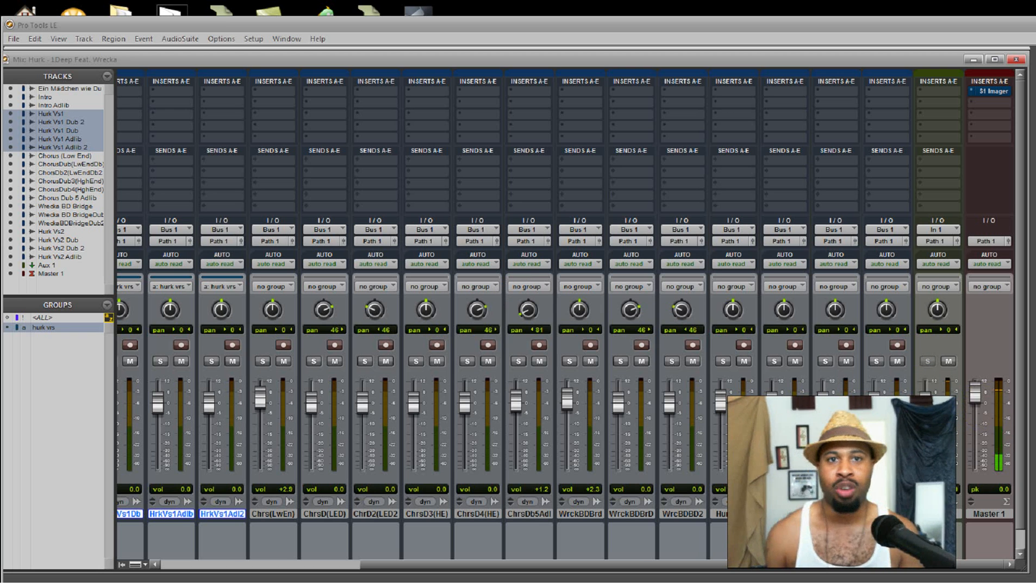
pyautogui.keyDown('ctrl'); pyautogui.click(999, 491); pyautogui.keyUp('ctrl')
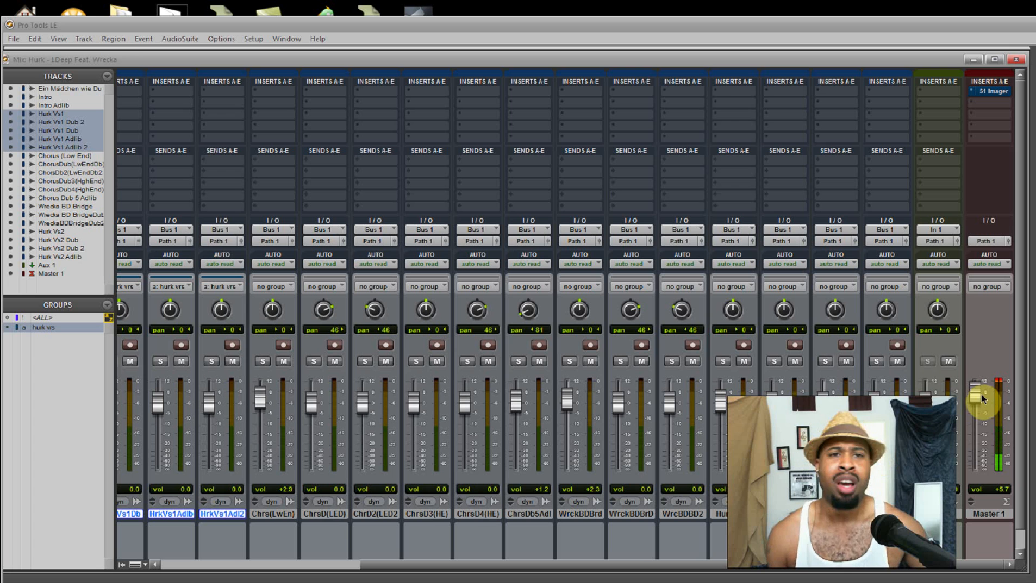
pyautogui.moveTo(981, 400); pyautogui.dragTo(982, 421)
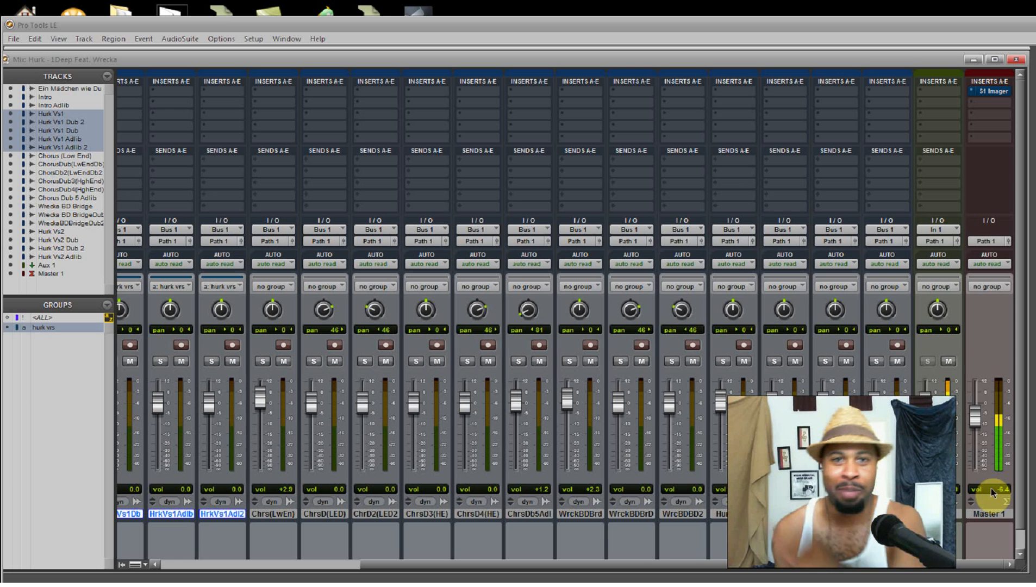
pyautogui.keyDown('alt'); pyautogui.click(973, 426); pyautogui.keyUp('alt')
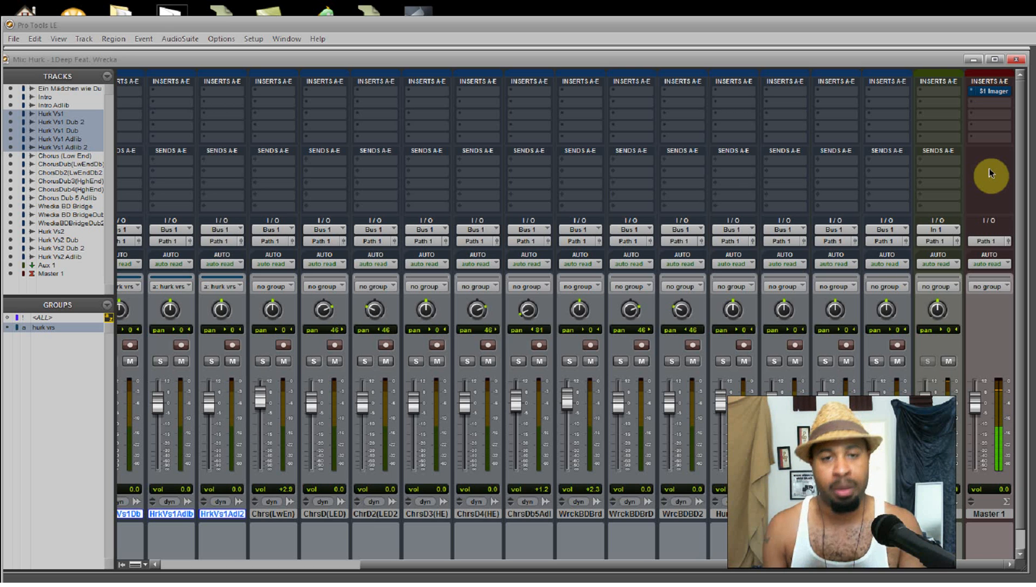
# - Take the S1 Imager on Master 1 out of bypass, audition a width of 1.00, and return the width to 0.00
pyautogui.click(997, 92)
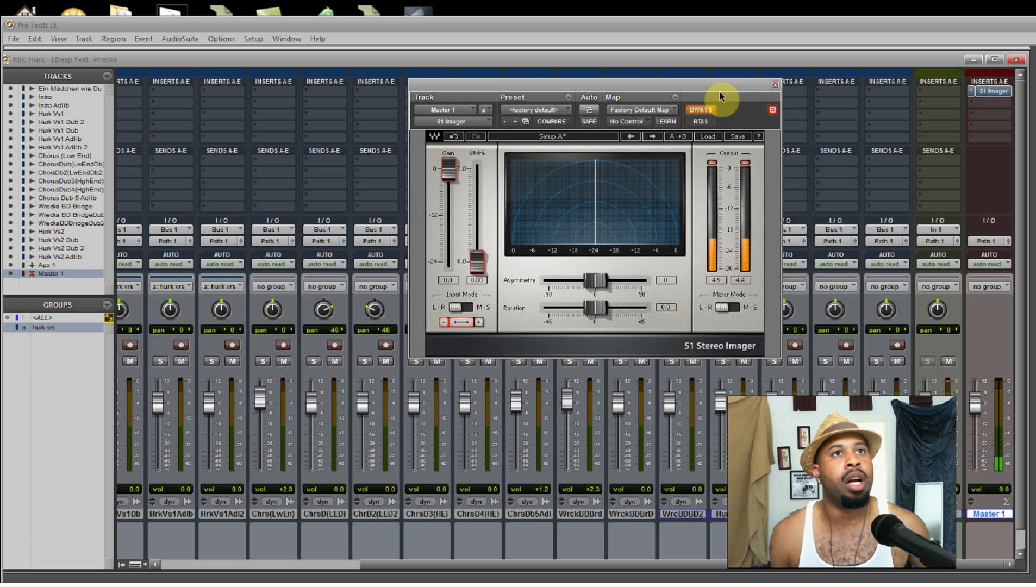
pyautogui.click(706, 111)
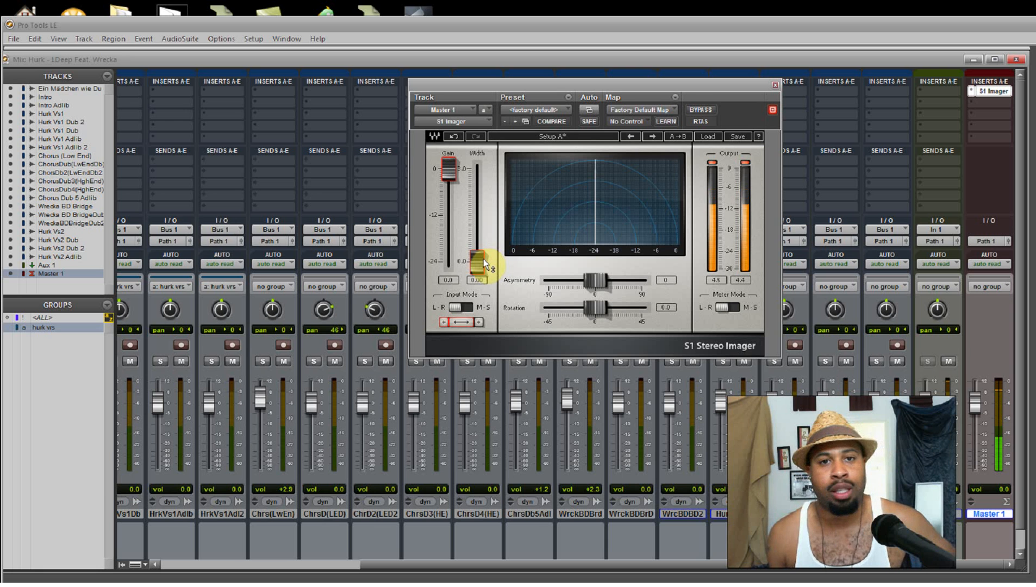
pyautogui.moveTo(471, 267); pyautogui.dragTo(476, 215)
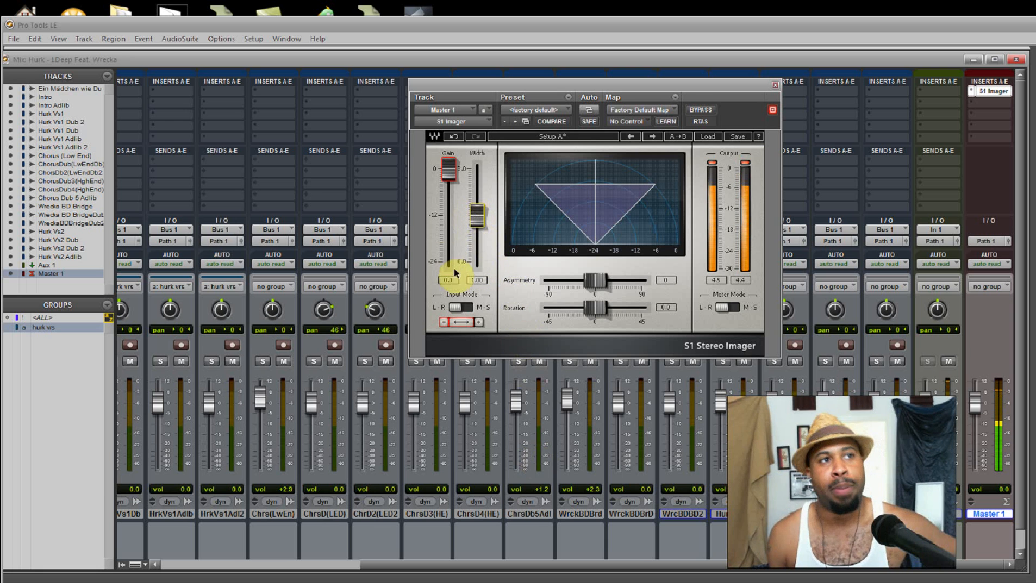
pyautogui.press('space')
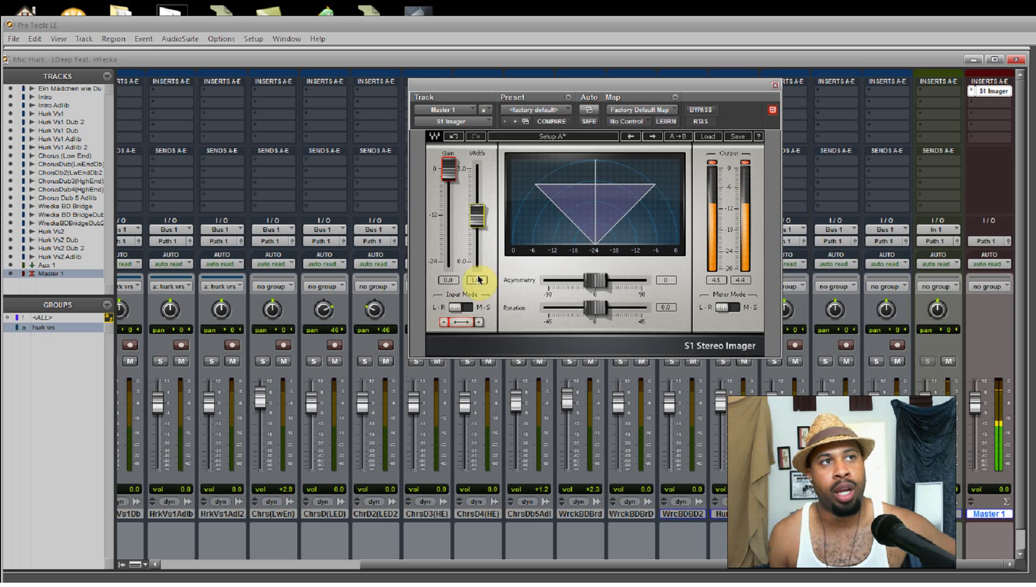
pyautogui.press('space')
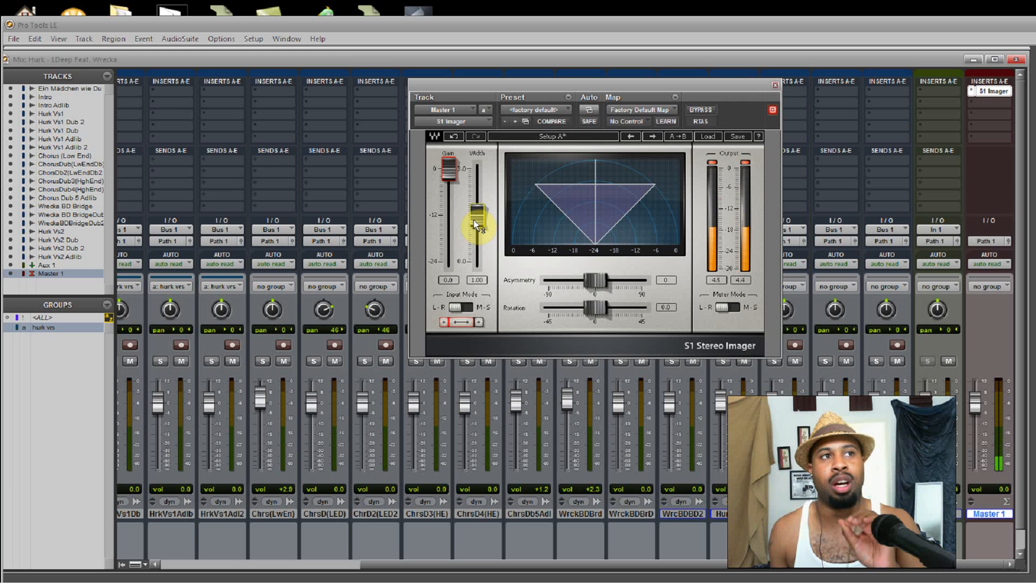
pyautogui.moveTo(476, 223); pyautogui.dragTo(477, 266)
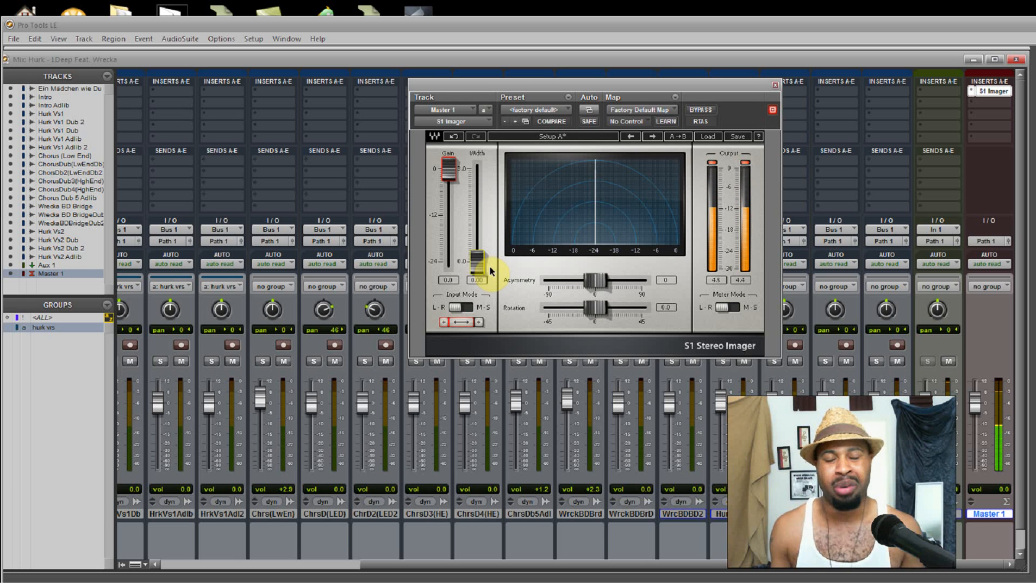
pyautogui.click(775, 84)
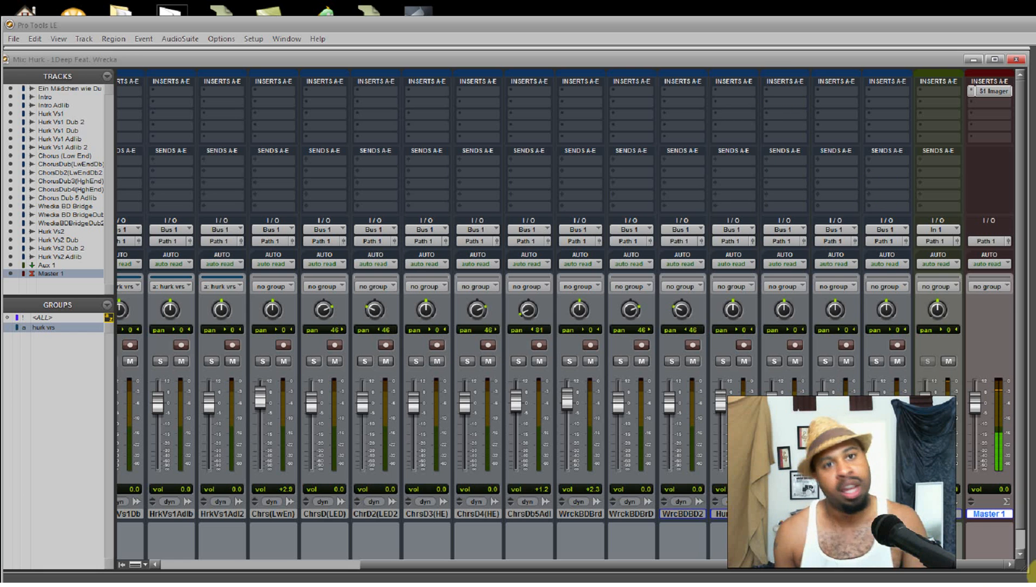
# - Solo the EnMädchnD beat track, lower its volume to about -8.9 dB, and unsolo it
pyautogui.moveTo(994, 566); pyautogui.dragTo(8, 574)
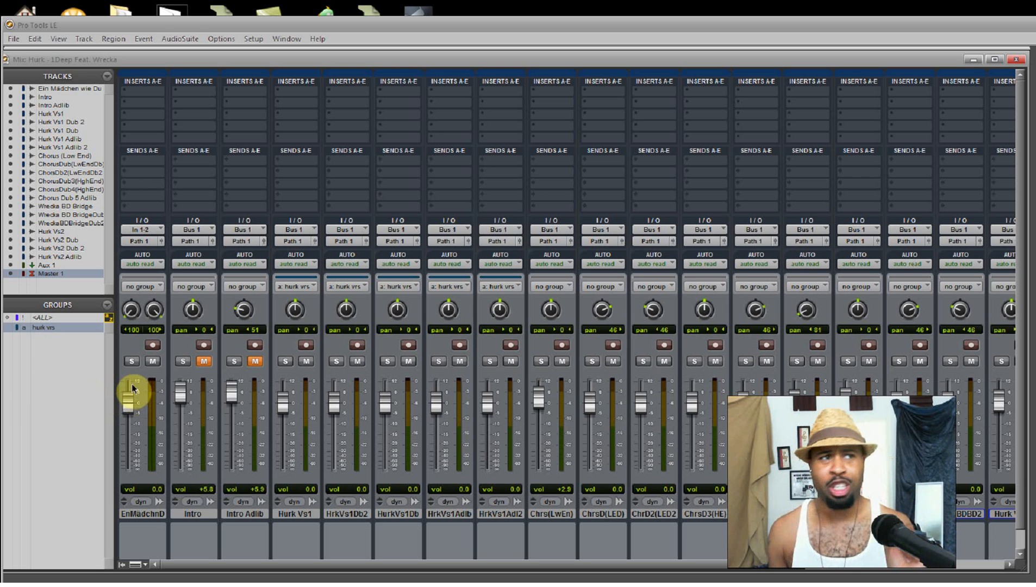
pyautogui.click(500, 567)
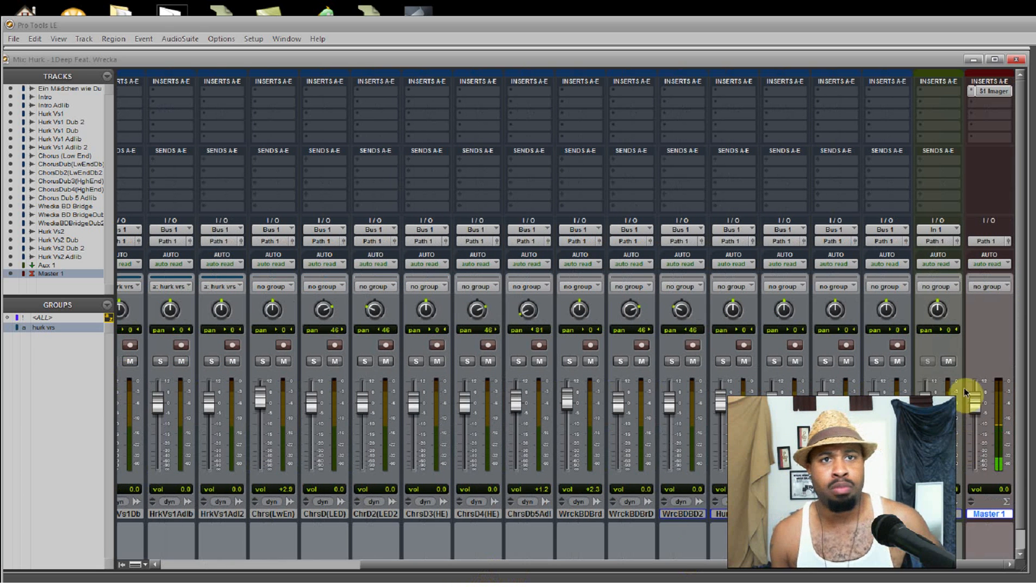
pyautogui.moveTo(795, 565); pyautogui.dragTo(334, 575)
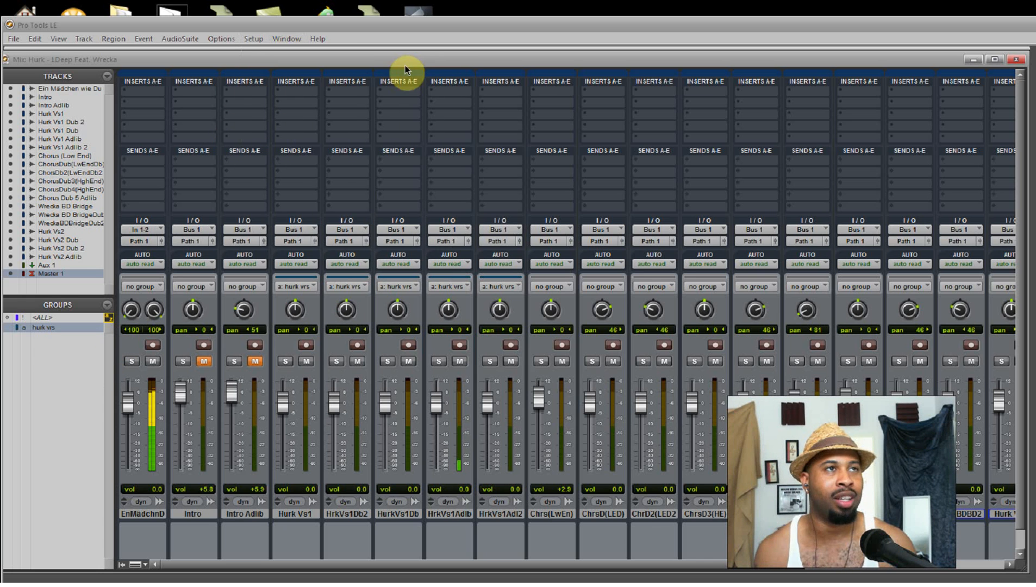
pyautogui.moveTo(129, 402); pyautogui.dragTo(129, 404)
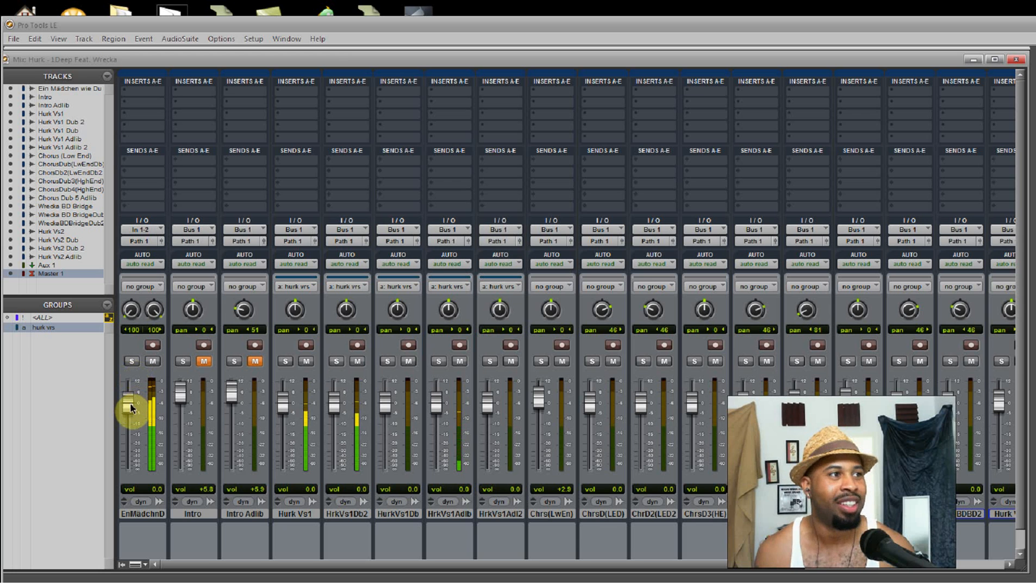
pyautogui.click(131, 361)
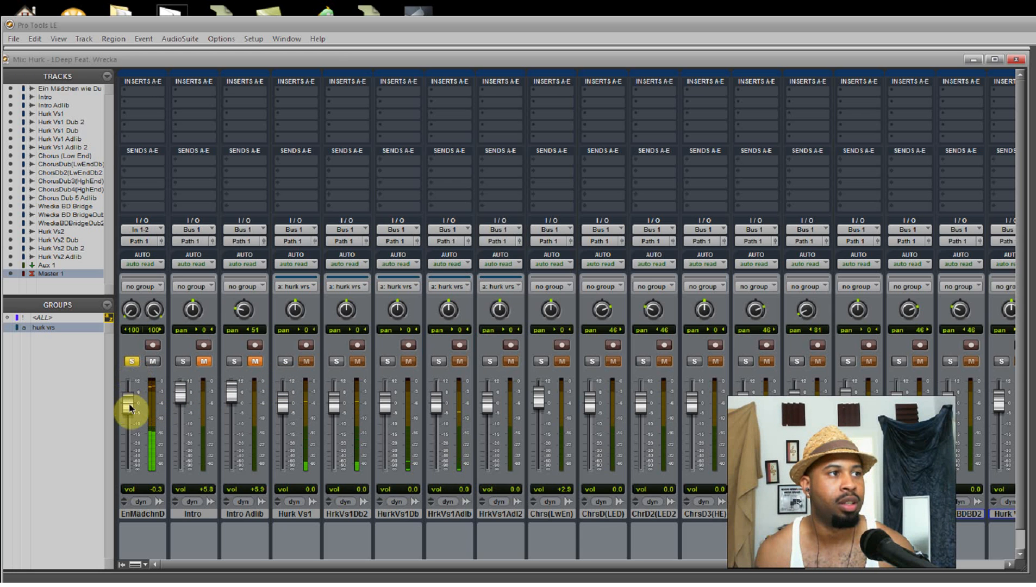
pyautogui.moveTo(129, 413); pyautogui.dragTo(135, 435)
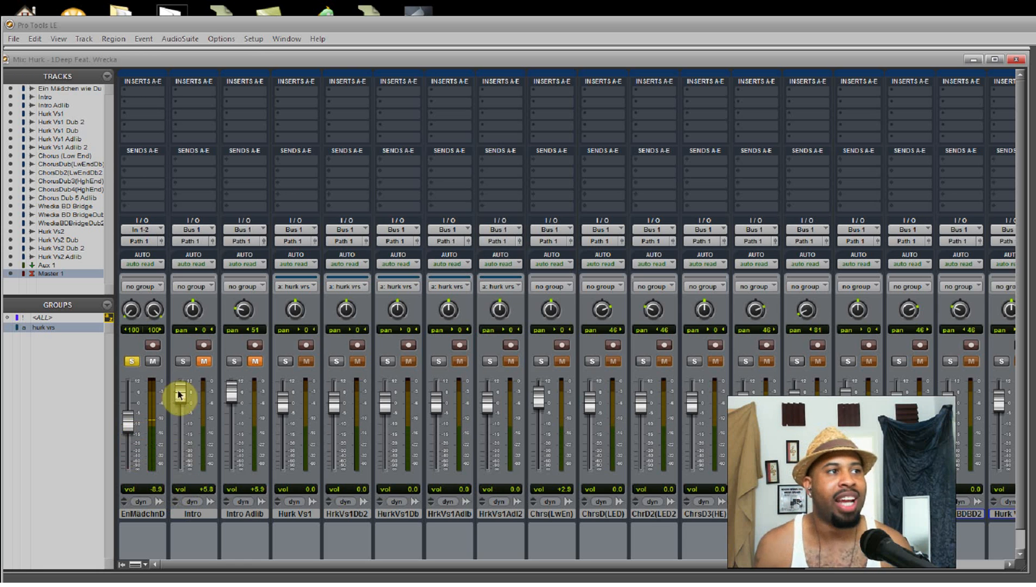
pyautogui.click(133, 363)
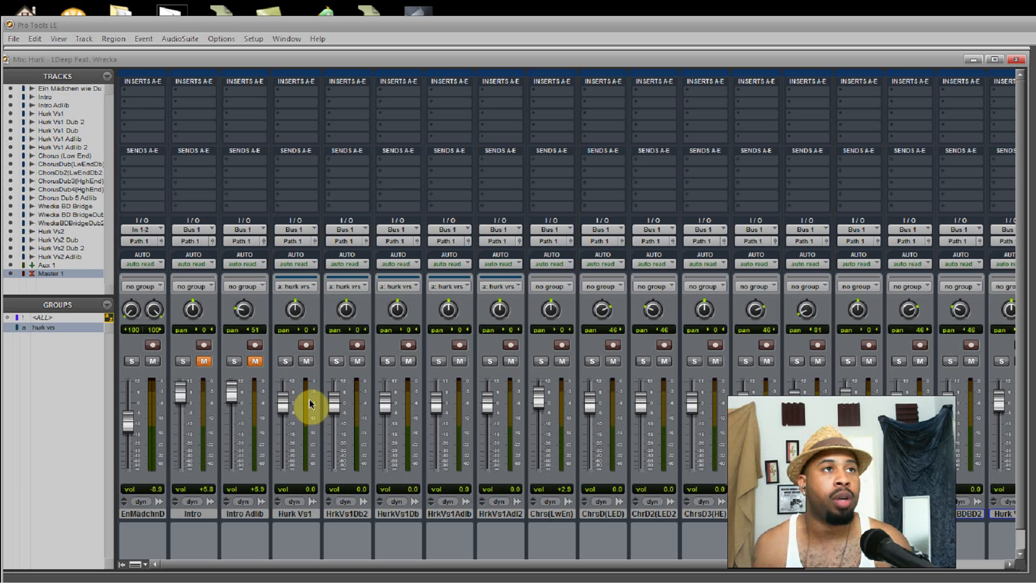
# - Set the playback start in the Edit window to 8|4|480, just before the Hurk Vs1 regions, and return to the Mix window
pyautogui.hotkey('ctrl', '=')
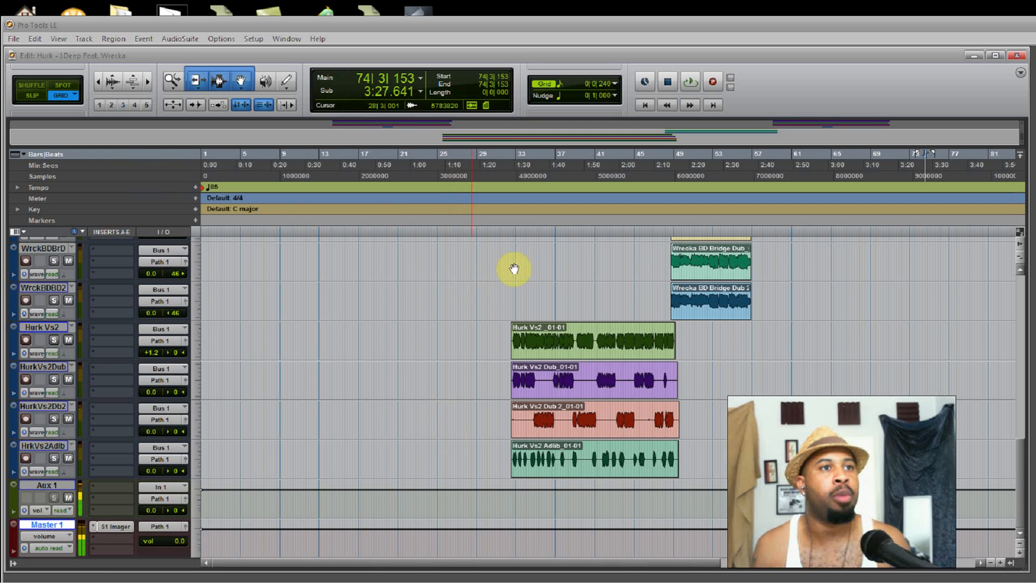
pyautogui.click(508, 158)
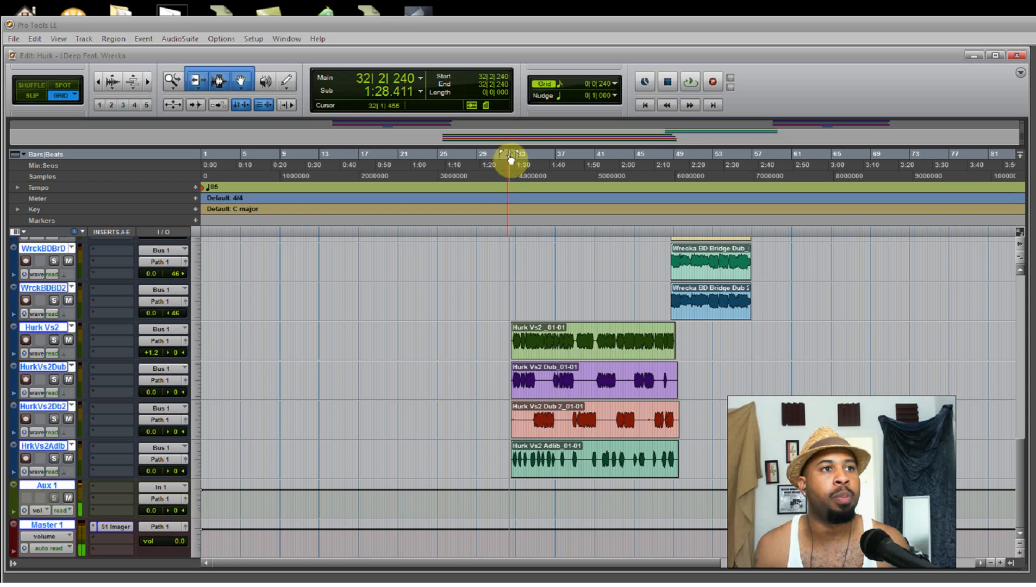
pyautogui.moveTo(502, 148); pyautogui.dragTo(300, 129)
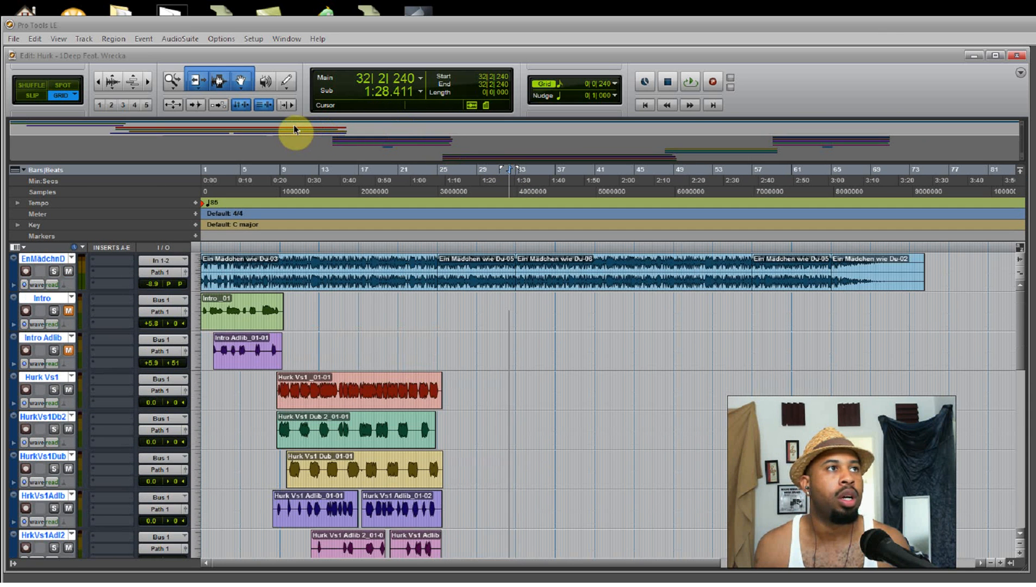
pyautogui.click(282, 172)
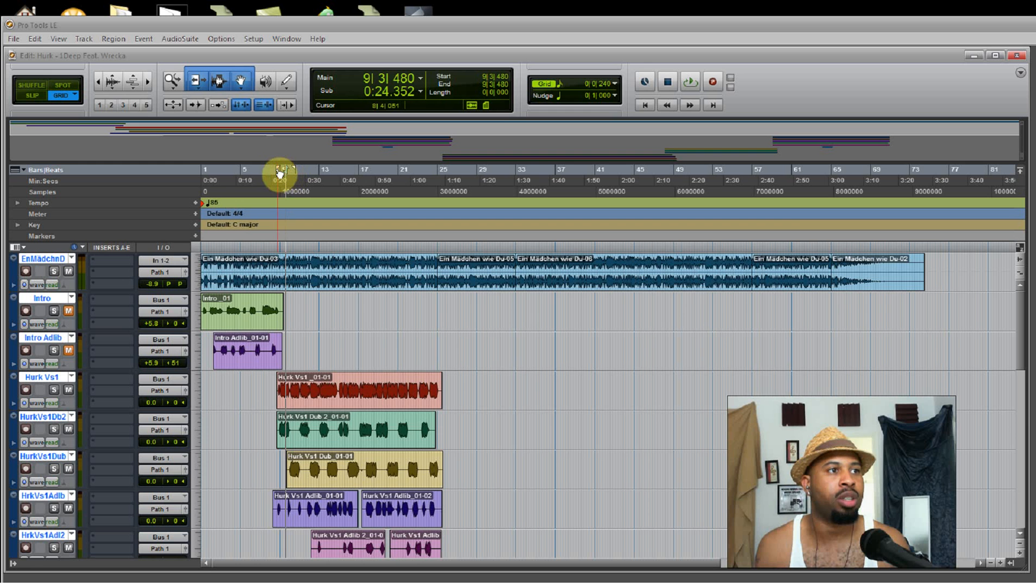
pyautogui.click(272, 172)
pyautogui.click(276, 173)
pyautogui.click(279, 173)
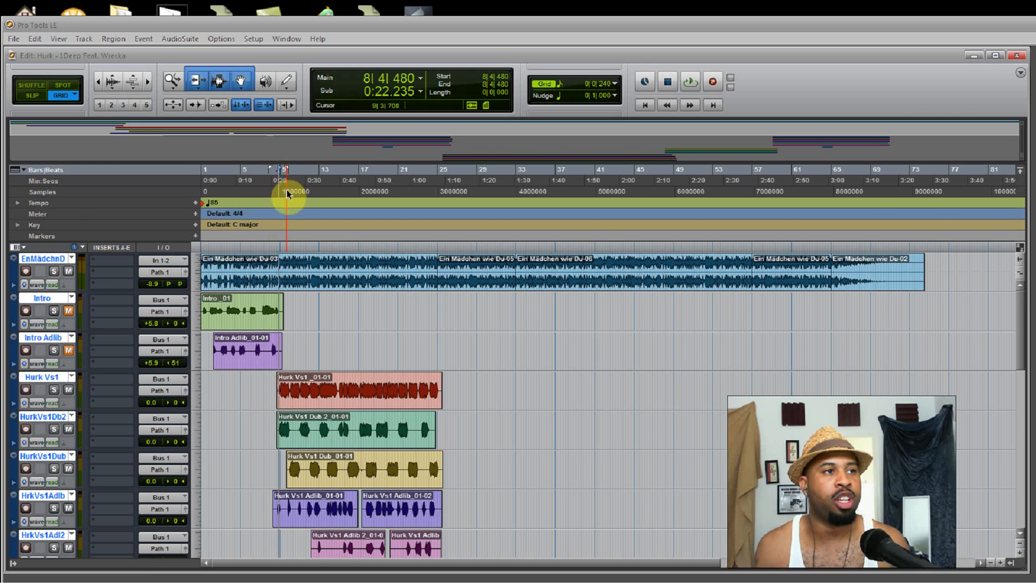
pyautogui.hotkey('ctrl', '=')
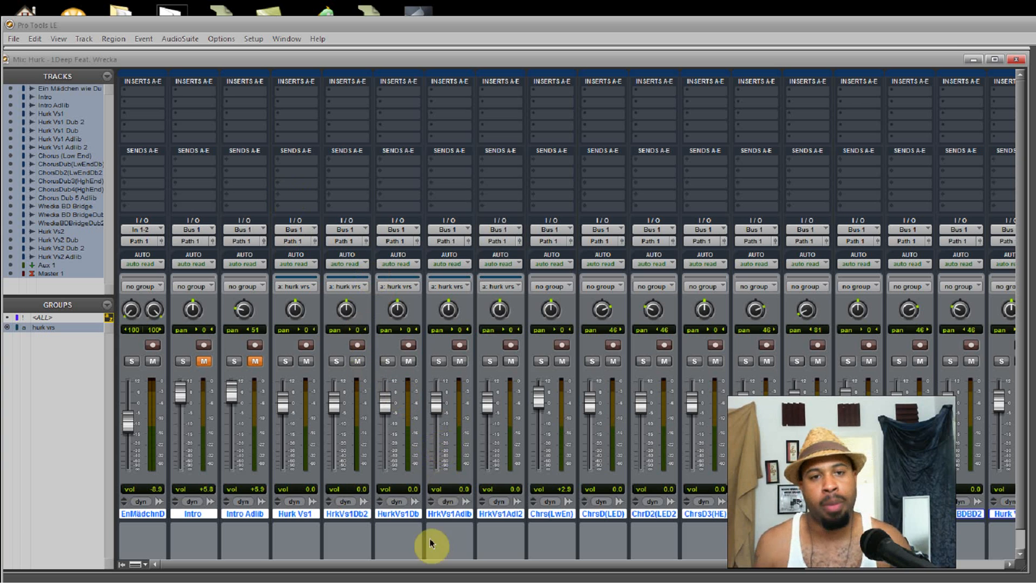
# - Deselect all tracks and select only the five Hurk Vs1 tracks, from Hurk Vs1 through Hurk Vs1 Adlib 2
pyautogui.keyDown('alt'); pyautogui.click(398, 514); pyautogui.keyUp('alt')
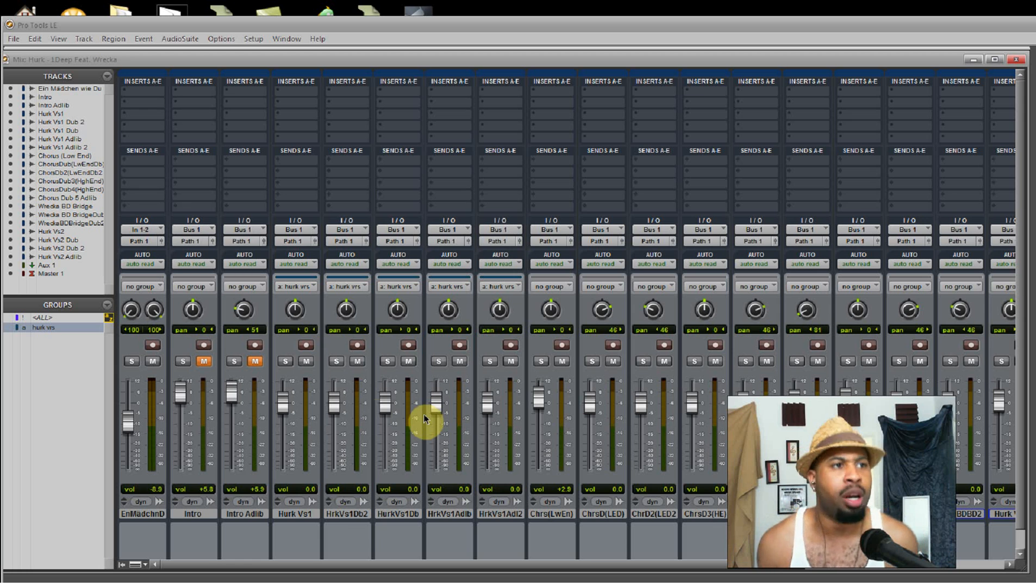
pyautogui.click(294, 514)
pyautogui.keyDown('shift'); pyautogui.click(348, 515); pyautogui.keyUp('shift')
pyautogui.moveTo(406, 516); pyautogui.dragTo(511, 516)
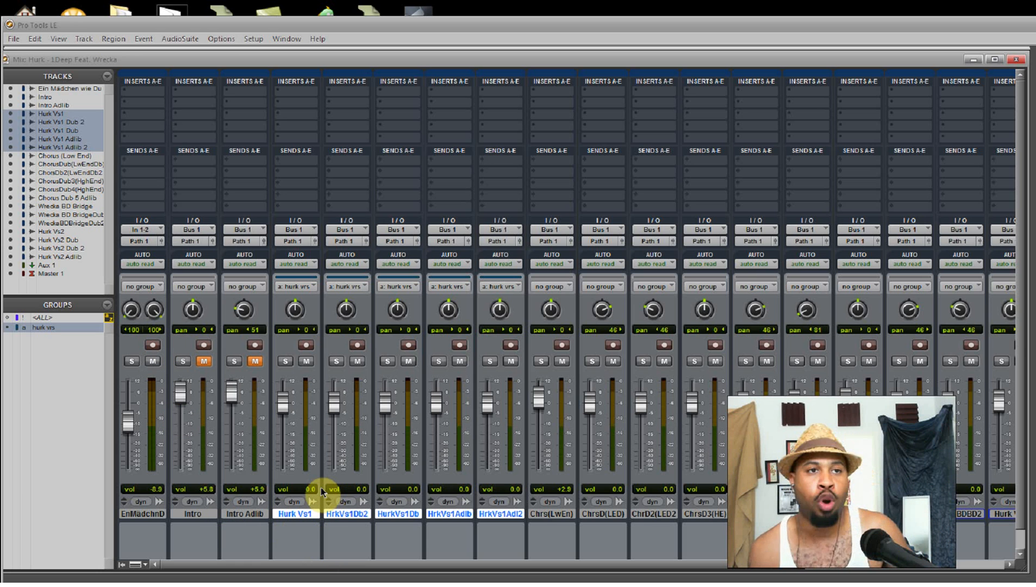
# - View the new group settings for the selected tracks without creating a group, and review the members of the existing hurk vrs group
pyautogui.hotkey('ctrl', 'g')
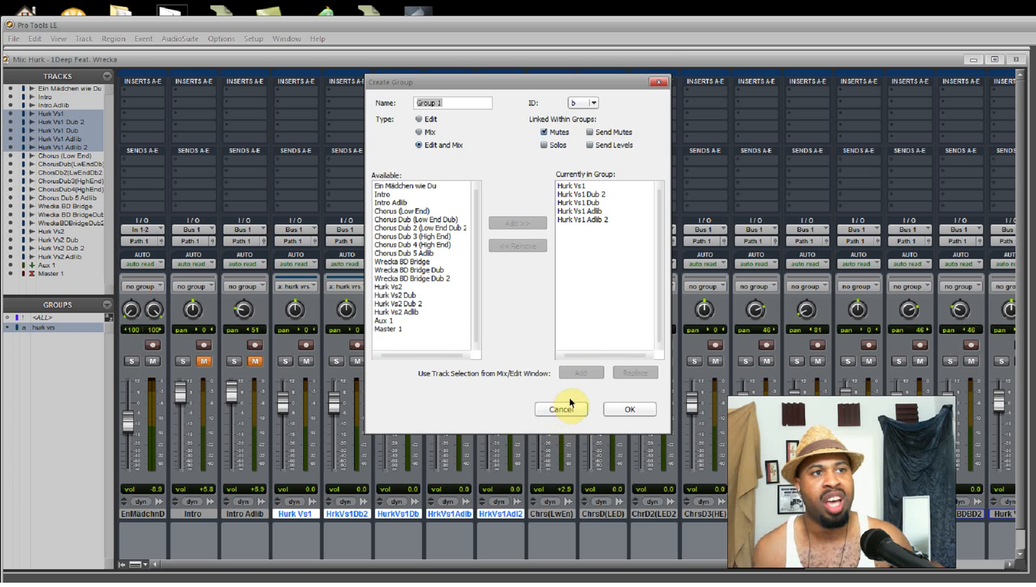
pyautogui.click(561, 410)
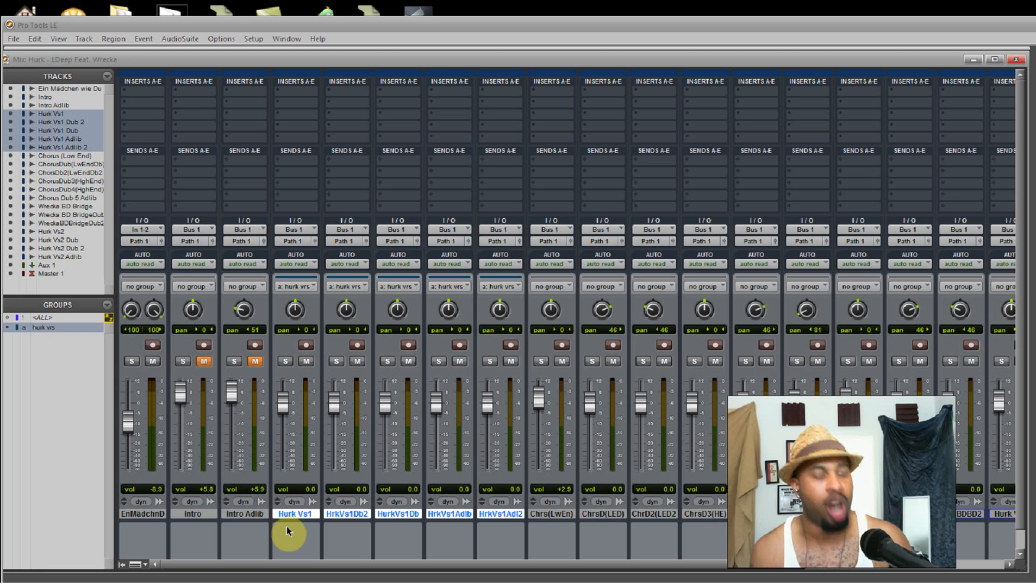
pyautogui.rightClick(51, 328)
pyautogui.click(51, 356)
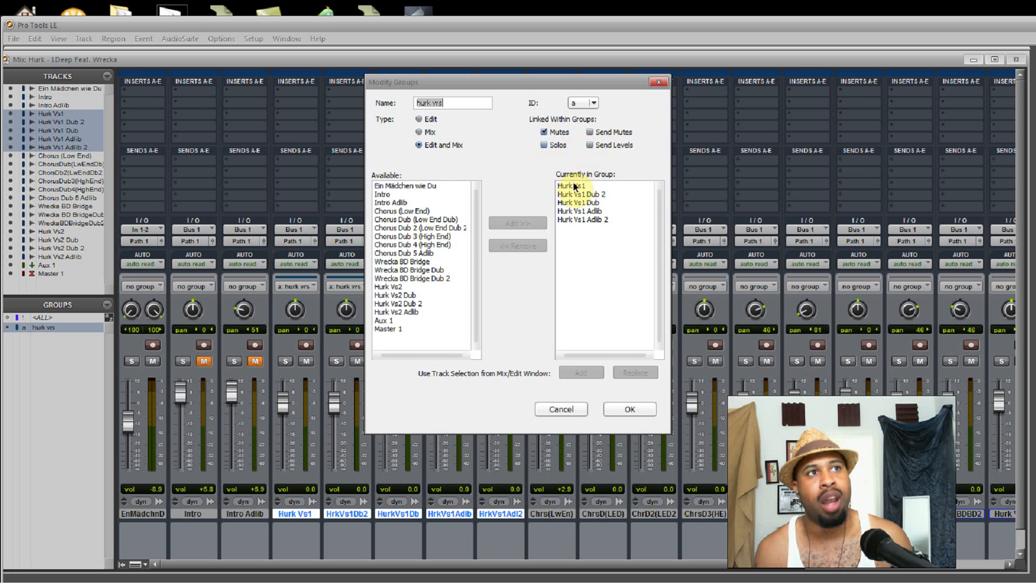
pyautogui.click(626, 413)
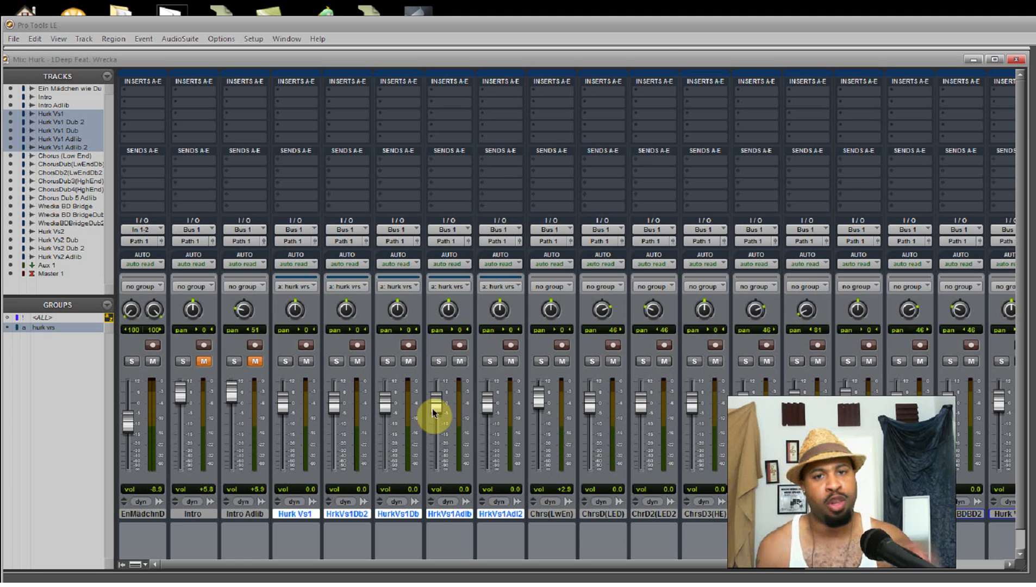
# - Try the linked hurk vrs group faders at minimum and at about -10.7 dB, and reset them to 0.0 dB
pyautogui.moveTo(432, 408); pyautogui.dragTo(449, 493)
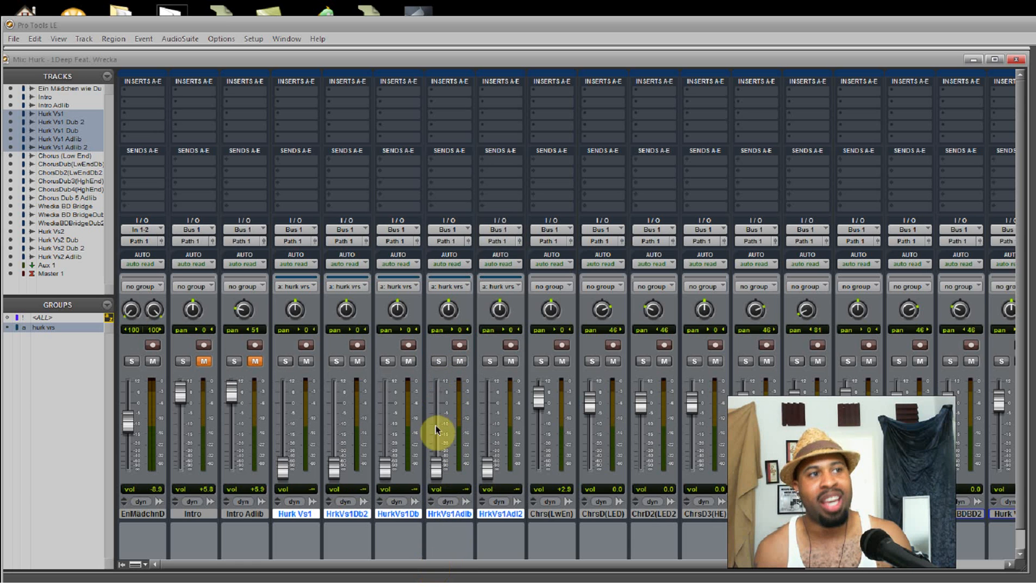
pyautogui.moveTo(444, 396); pyautogui.dragTo(450, 435)
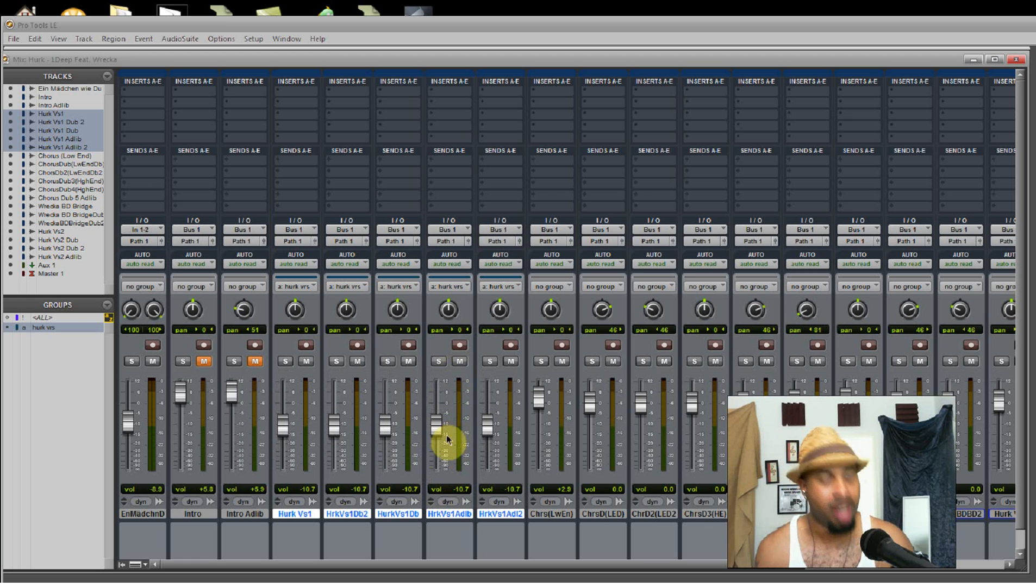
pyautogui.keyDown('alt'); pyautogui.click(435, 430); pyautogui.keyUp('alt')
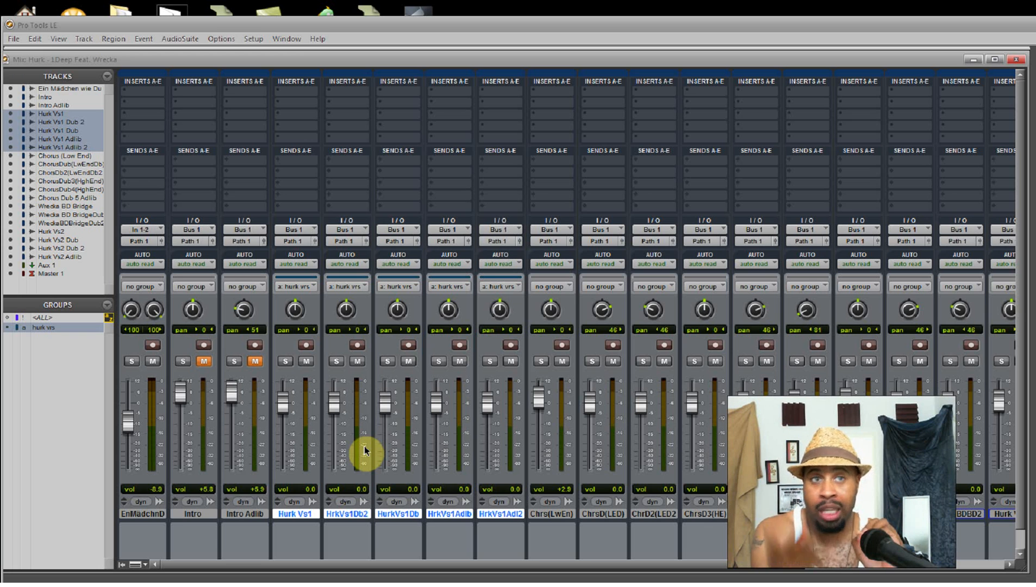
# - Play the song and lower the linked hurk vrs group faders to about -6.8 dB
pyautogui.press('space')
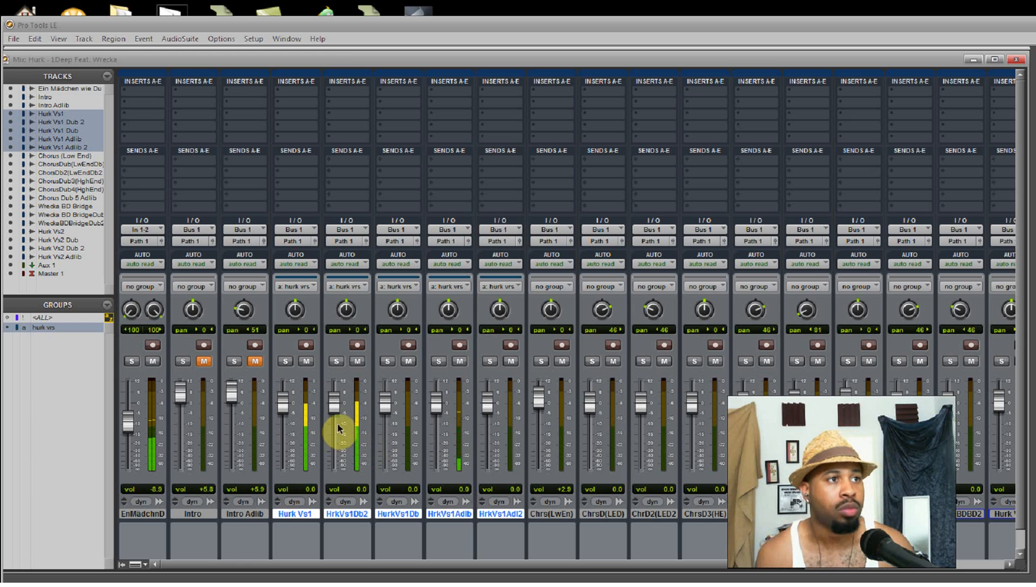
pyautogui.moveTo(333, 408); pyautogui.dragTo(336, 428)
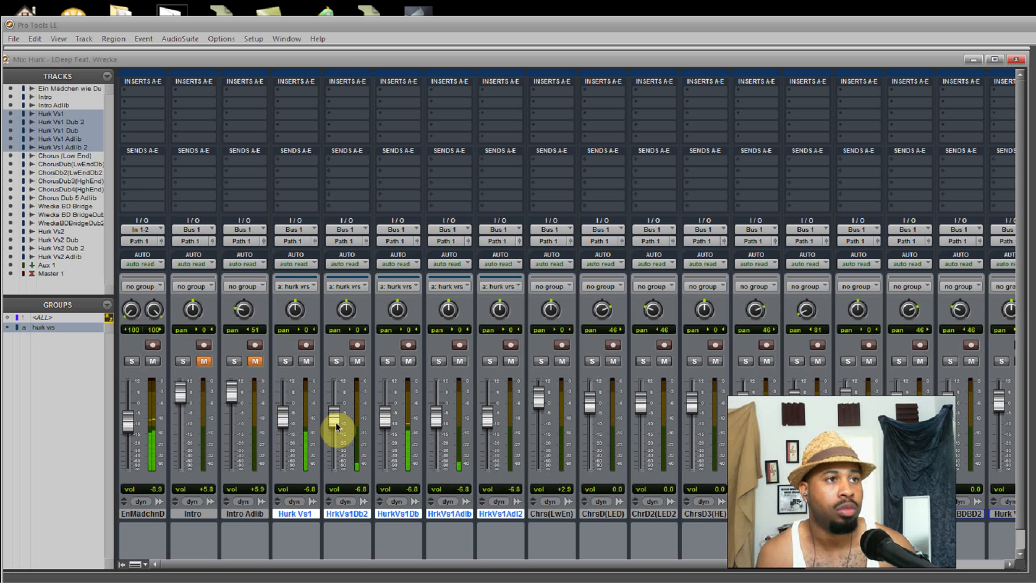
# - Lower the linked hurk vrs group faders to about -8.3 dB and stop playback
pyautogui.moveTo(335, 427); pyautogui.dragTo(332, 429)
pyautogui.press('space')
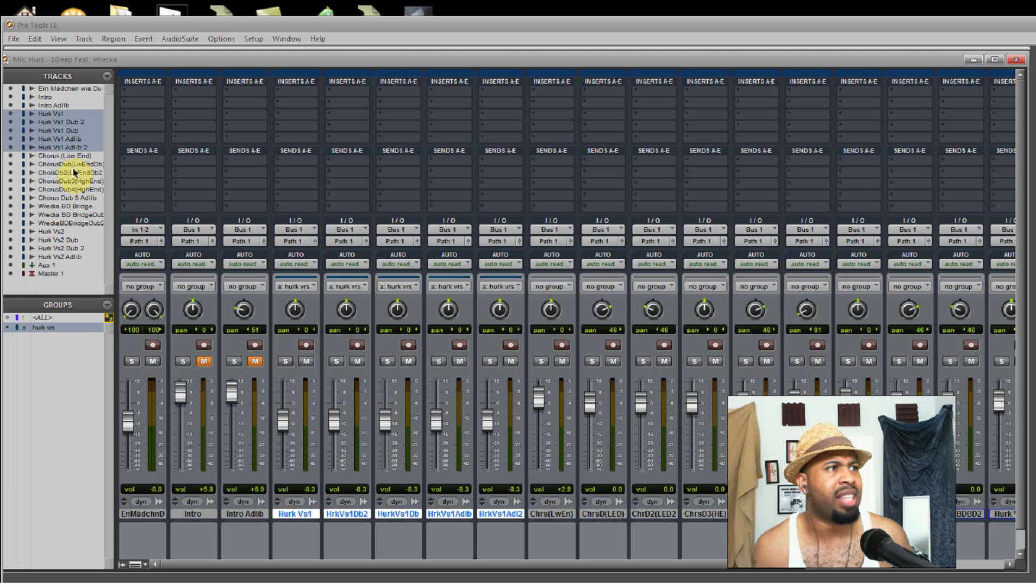
# - Hide all the Chorus tracks, including Chorus Dub 5 Adlib, and the three Wrecka bridge tracks from the mixer
pyautogui.click(10, 157)
pyautogui.click(10, 165)
pyautogui.click(10, 175)
pyautogui.click(10, 181)
pyautogui.click(10, 190)
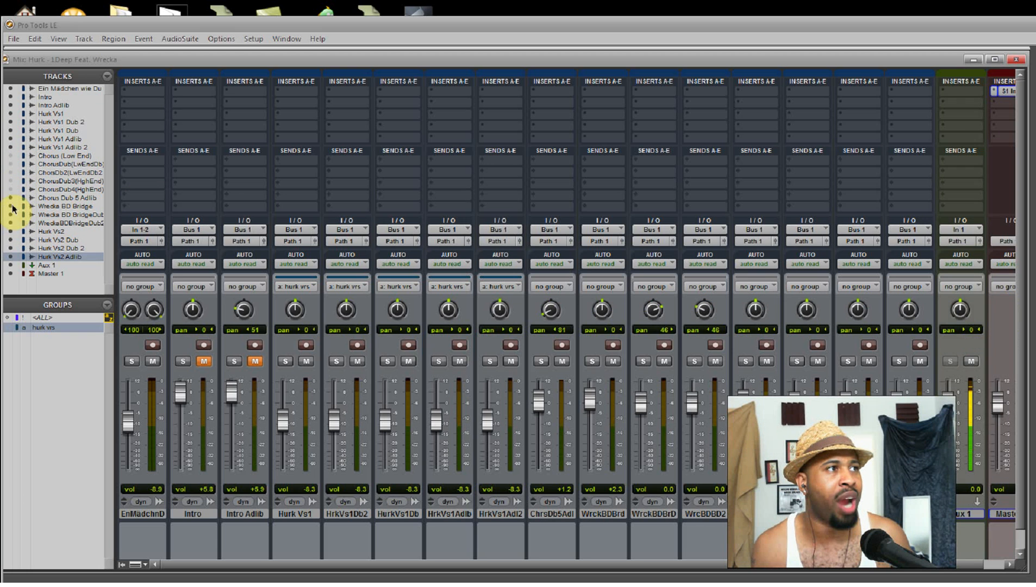
pyautogui.click(10, 206)
pyautogui.click(9, 214)
pyautogui.click(10, 223)
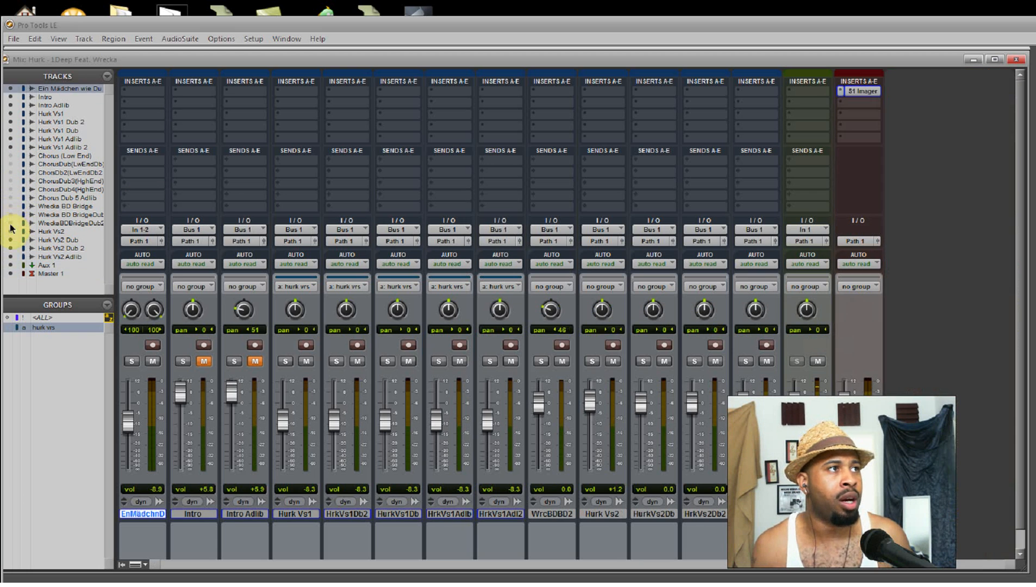
# - Hide the four Hurk Vs2 tracks and the Intro and Intro Adlib tracks from the mixer
pyautogui.click(11, 232)
pyautogui.click(11, 240)
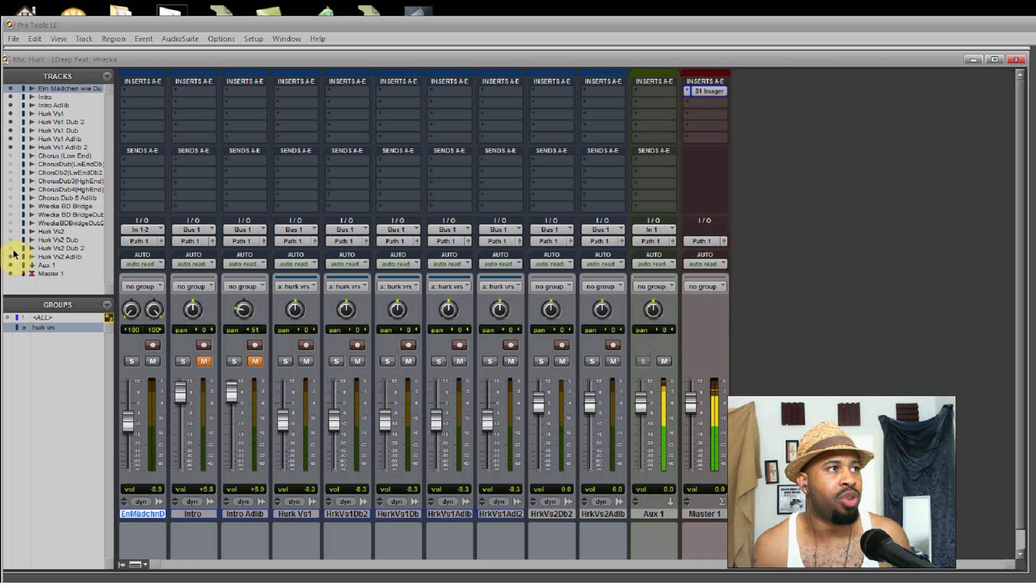
pyautogui.click(11, 248)
pyautogui.click(10, 257)
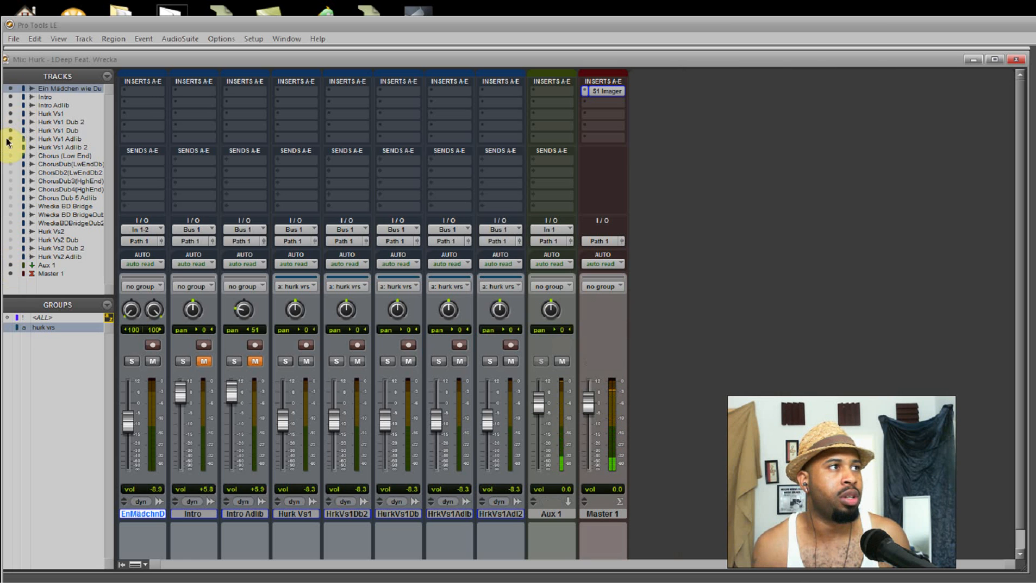
pyautogui.click(10, 97)
pyautogui.click(10, 105)
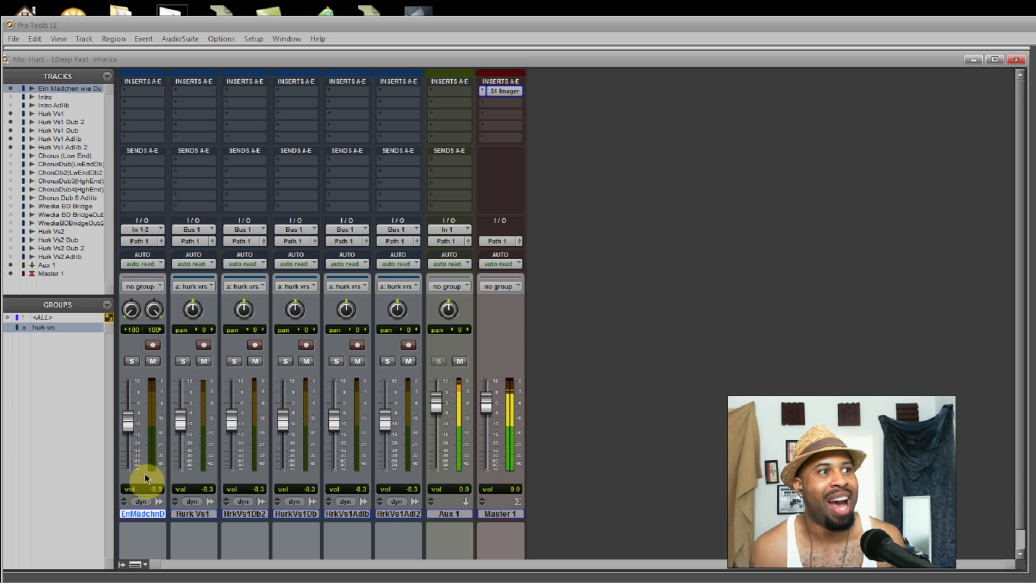
# - Activate the <ALL> group and raise all linked faders, bringing the beat to about -2.5 dB and the verse vocals to about -1.3 dB
pyautogui.click(42, 319)
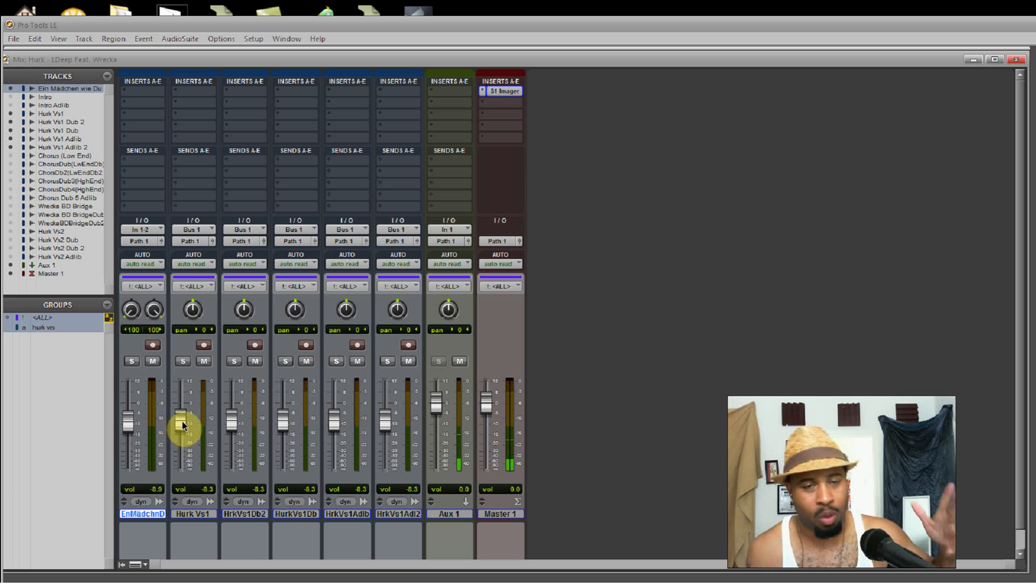
pyautogui.moveTo(183, 426); pyautogui.dragTo(132, 428)
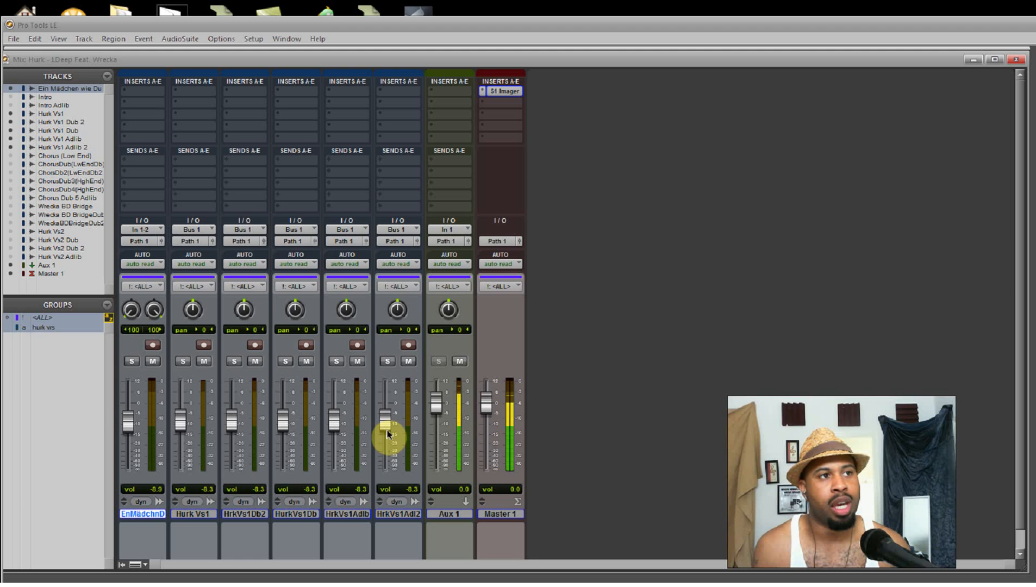
pyautogui.moveTo(386, 431); pyautogui.dragTo(385, 430)
pyautogui.moveTo(131, 428); pyautogui.dragTo(128, 412)
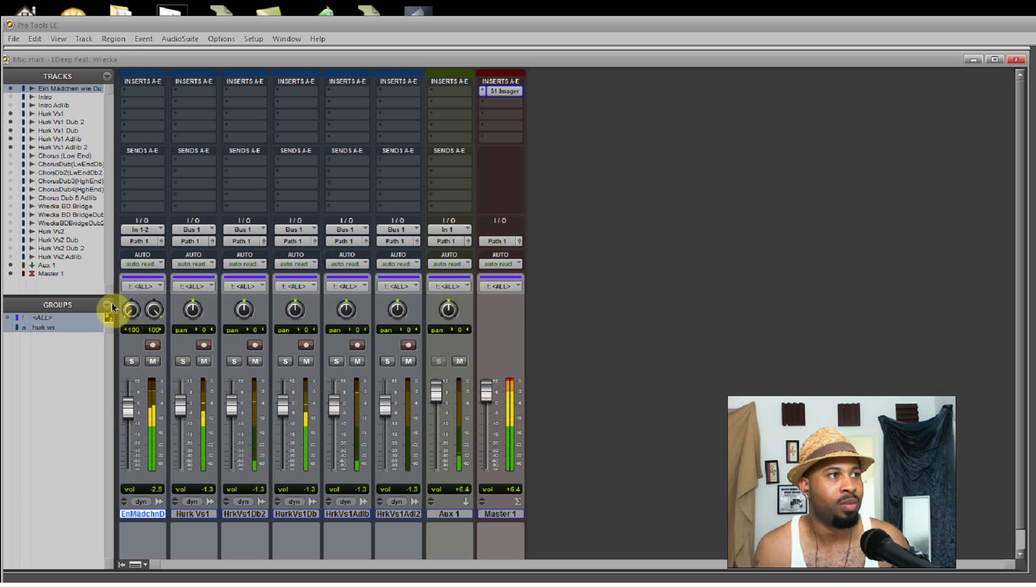
# - Deactivate the <ALL> group and reset the Aux 1 and Master 1 faders to 0.0 dB
pyautogui.click(70, 318)
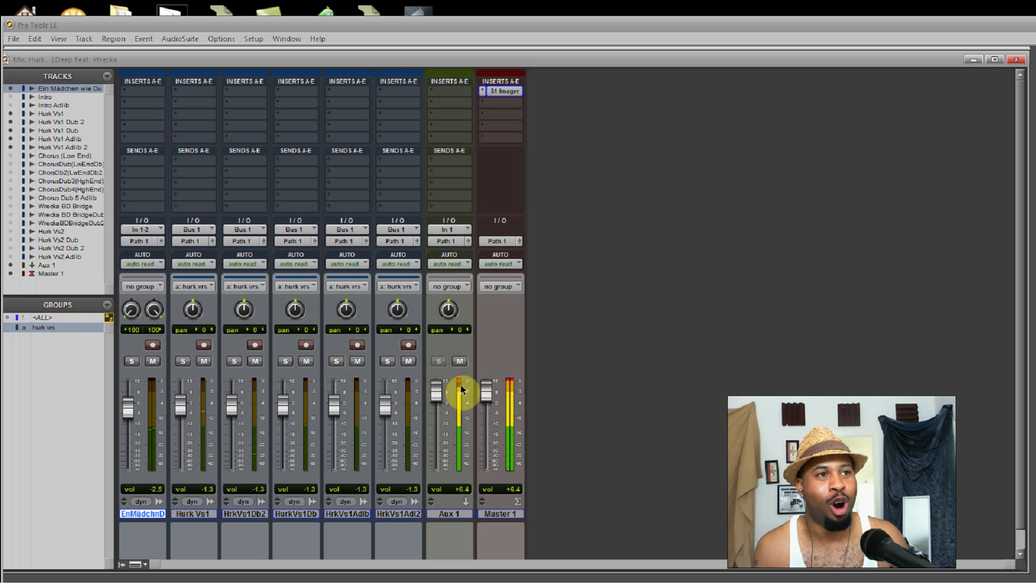
pyautogui.keyDown('alt'); pyautogui.click(441, 398); pyautogui.keyUp('alt')
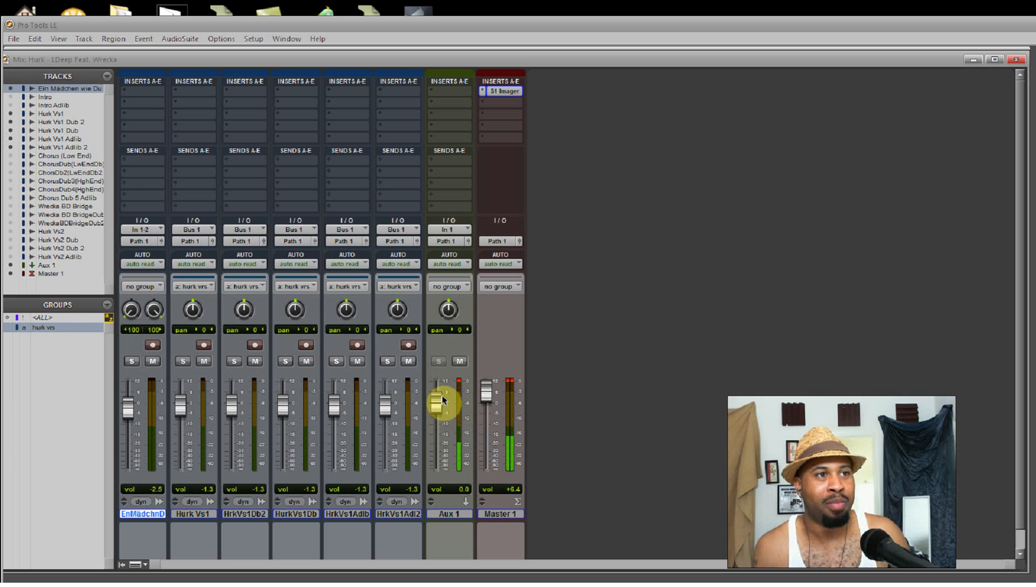
pyautogui.keyDown('alt'); pyautogui.click(492, 400); pyautogui.keyUp('alt')
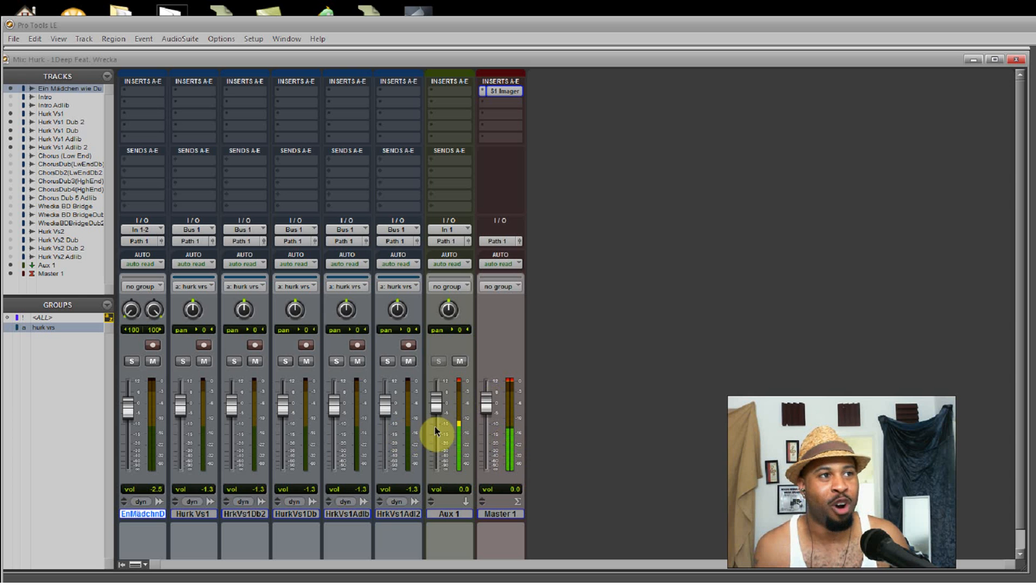
# - Play the song and lower the beat track to about -8.9 dB and the linked hurk vrs faders to about -8.0 dB
pyautogui.press('space')
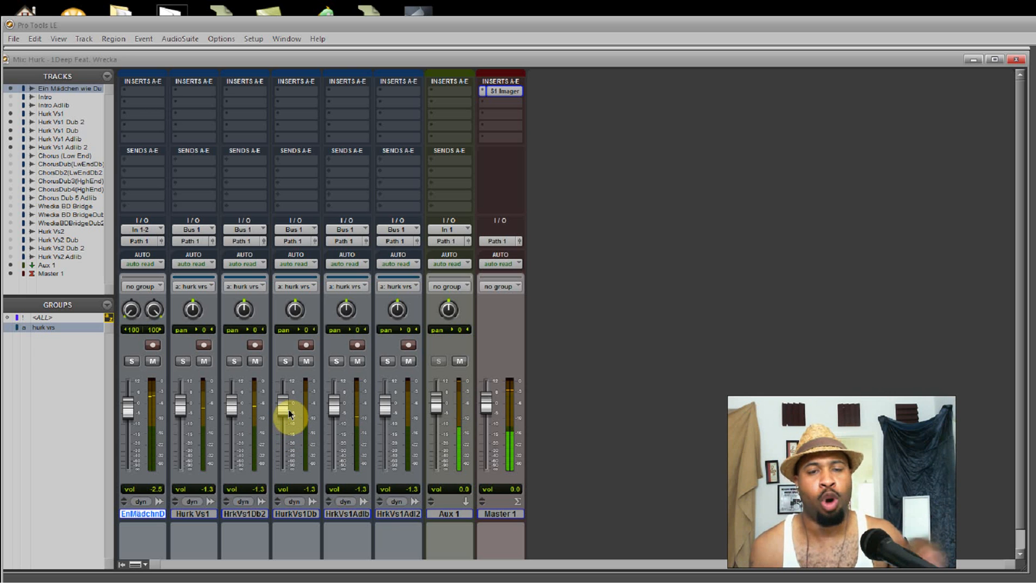
pyautogui.moveTo(288, 416); pyautogui.dragTo(287, 424)
pyautogui.moveTo(127, 415); pyautogui.dragTo(134, 429)
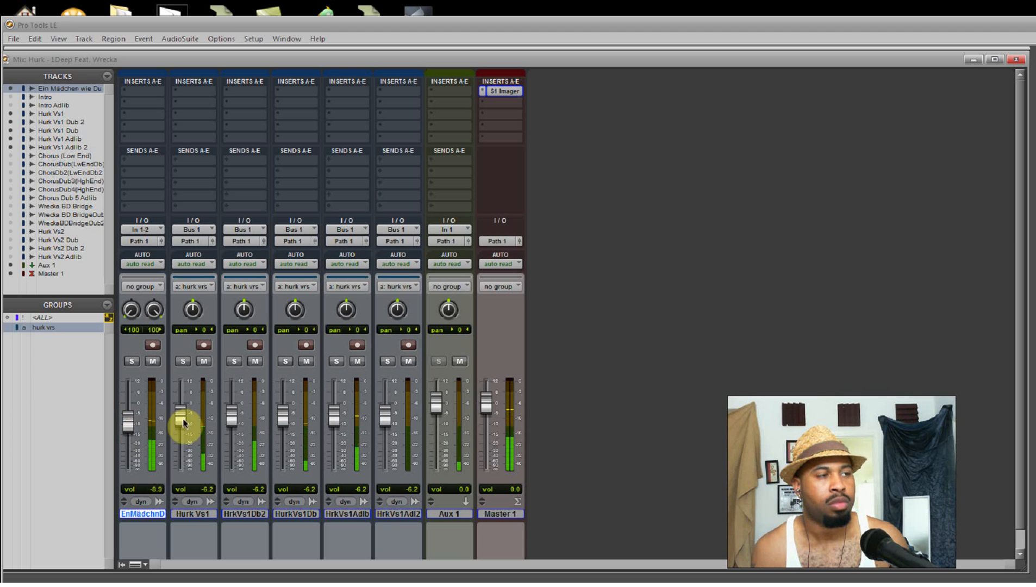
pyautogui.moveTo(180, 423); pyautogui.dragTo(181, 430)
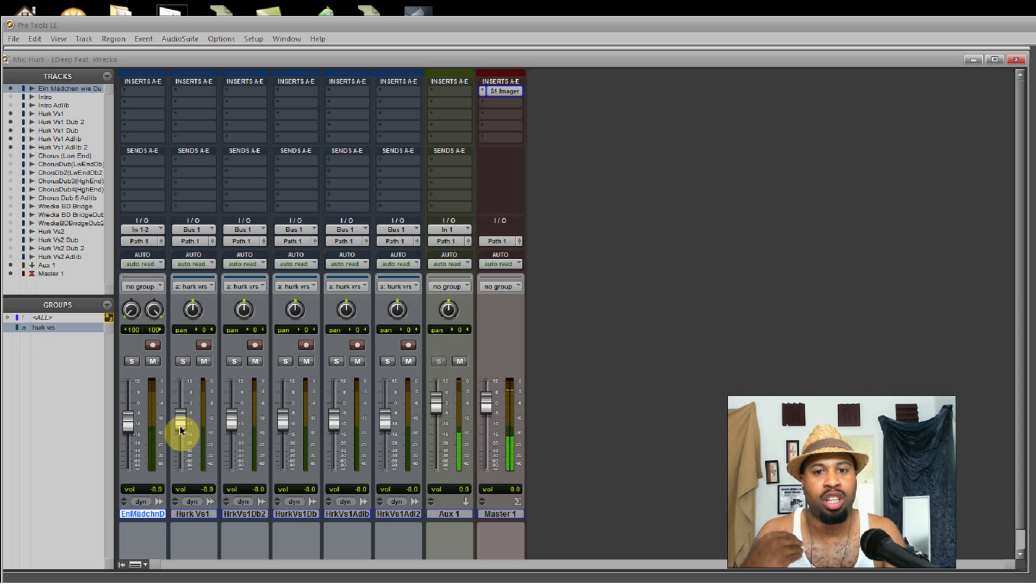
pyautogui.moveTo(181, 430); pyautogui.dragTo(181, 430)
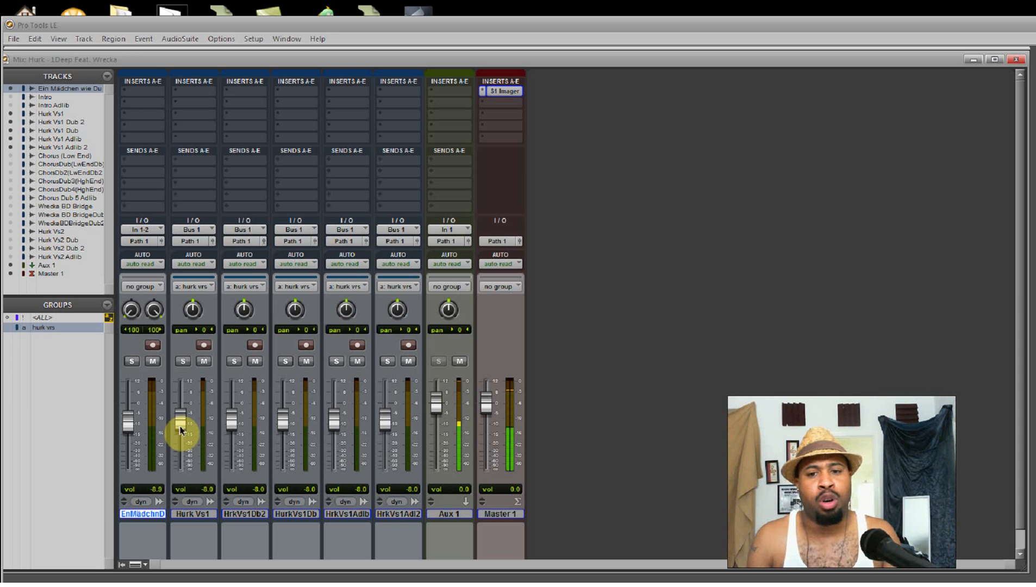